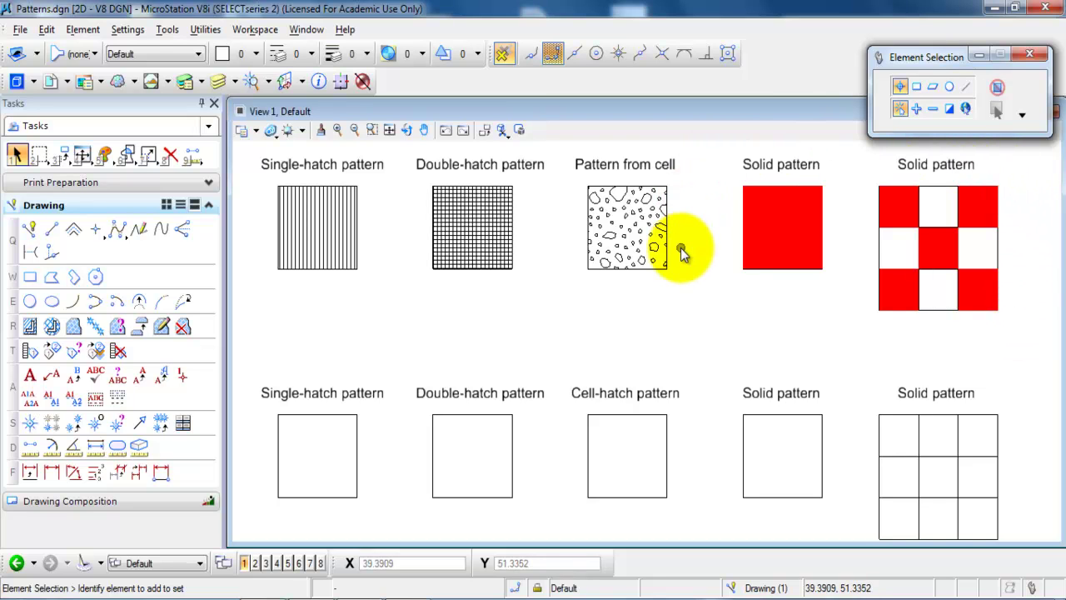
Flood-fill the lower Single-hatch box with hatching at angle 100, spacing 0.0500.
{"action": "left_click", "coordinate": [29, 327]}
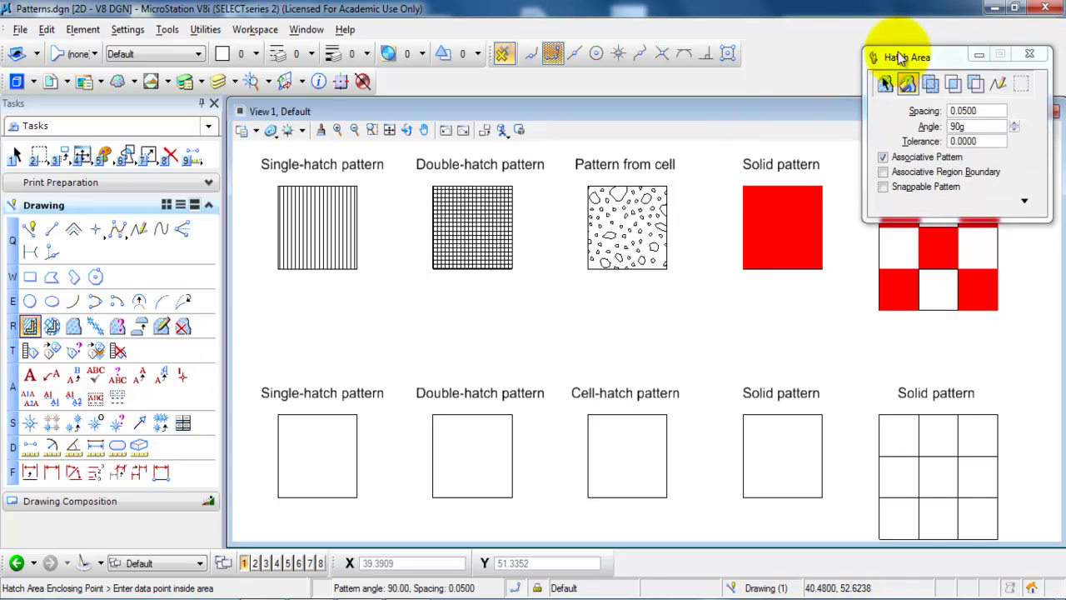
{"action": "mouse_move", "coordinate": [900, 57]}
{"action": "left_mouse_down"}
{"action": "mouse_move", "coordinate": [722, 131]}
{"action": "mouse_move", "coordinate": [519, 169]}
{"action": "left_mouse_up"}
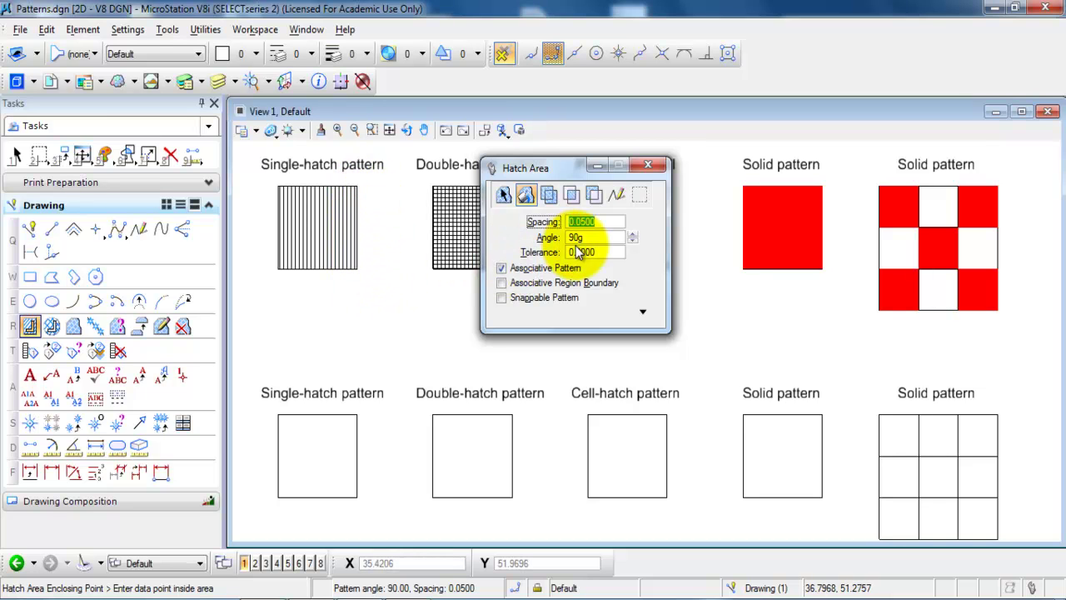
{"action": "key", "text": "Tab"}
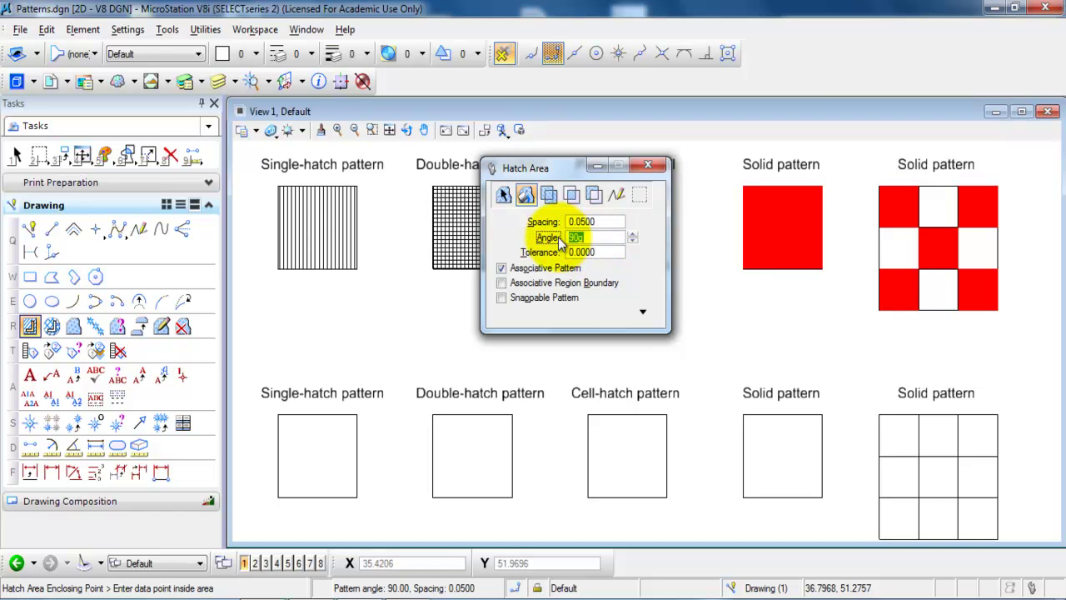
{"action": "type", "text": "100"}
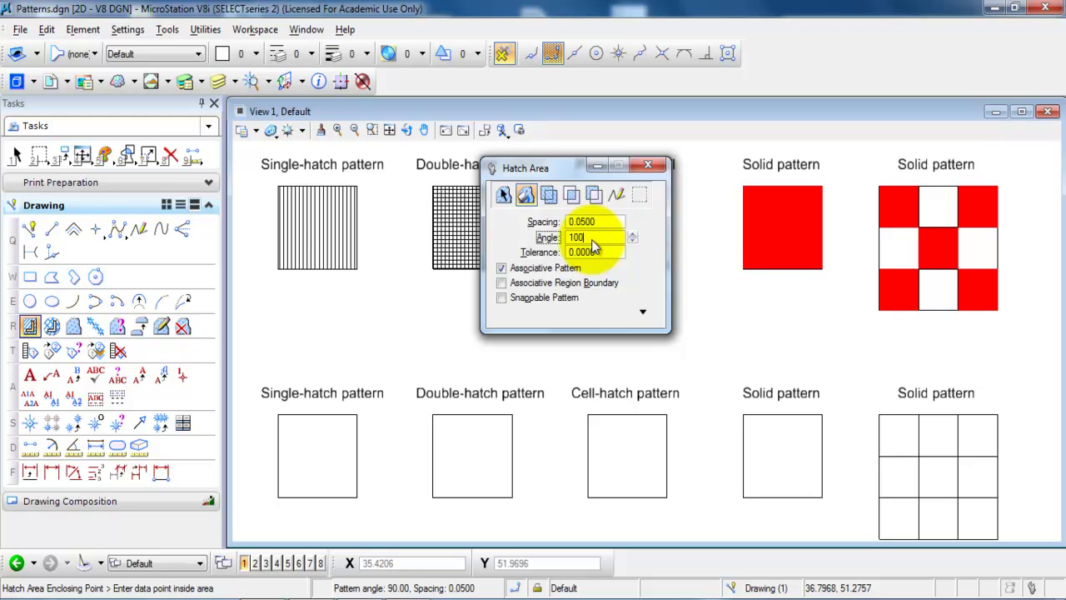
{"action": "left_click", "coordinate": [526, 195]}
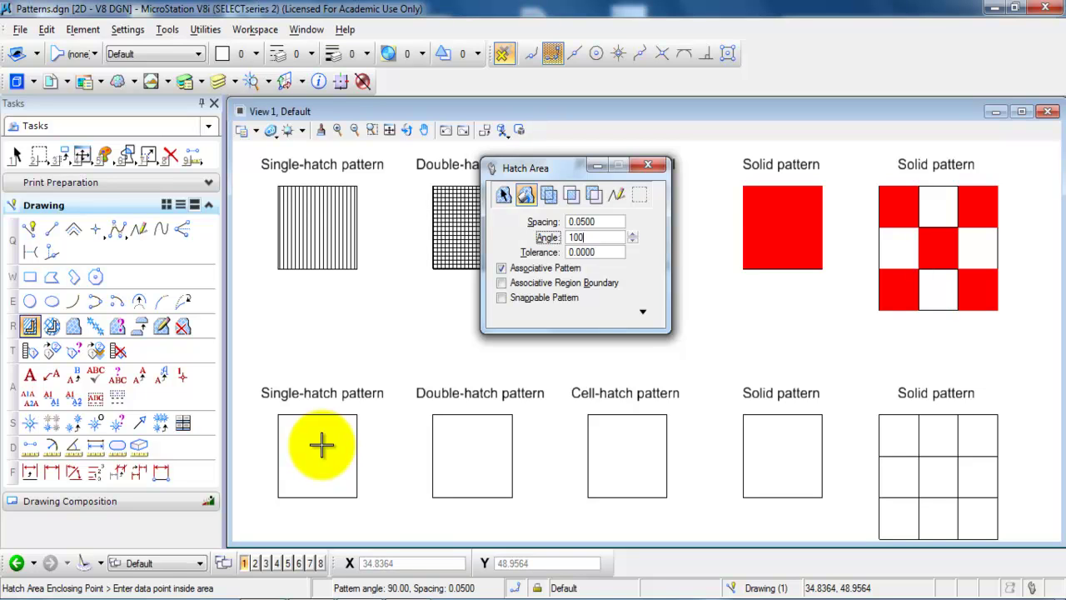
{"action": "left_click", "coordinate": [321, 446]}
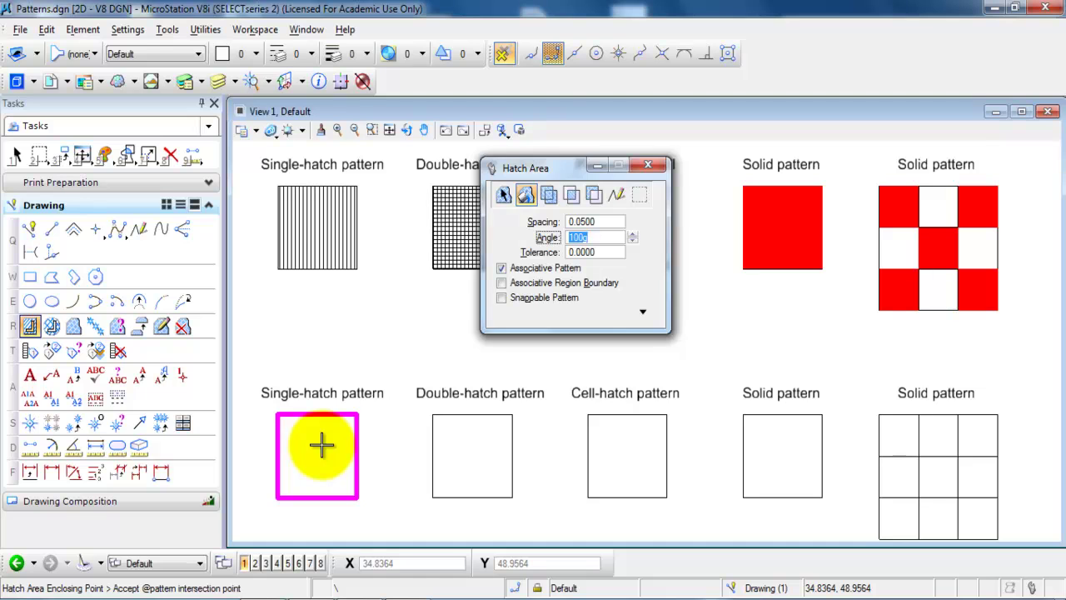
{"action": "left_click", "coordinate": [321, 446]}
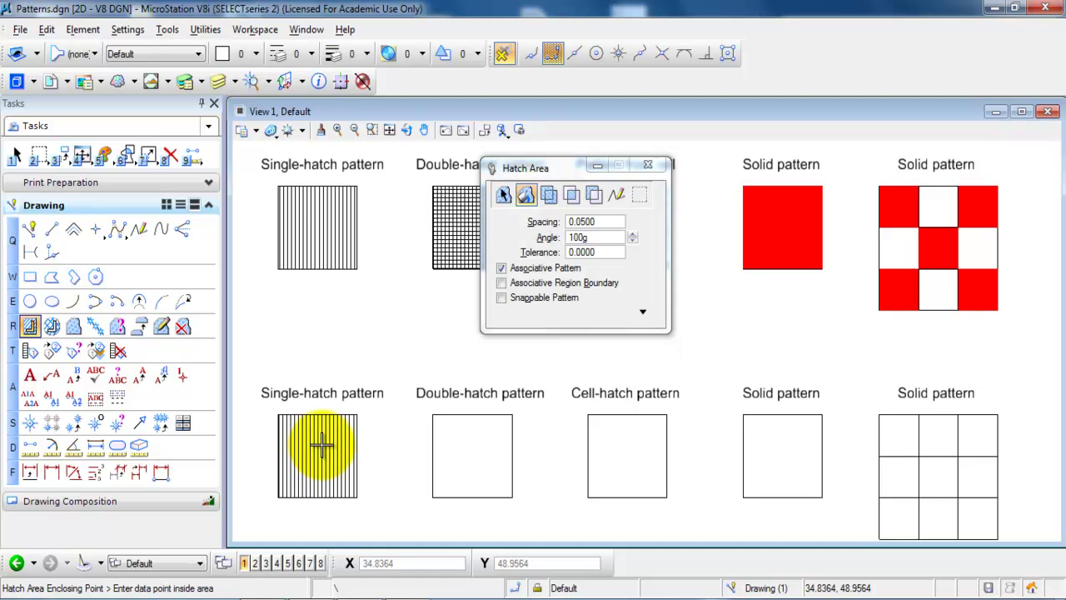
{"action": "left_click", "coordinate": [647, 167]}
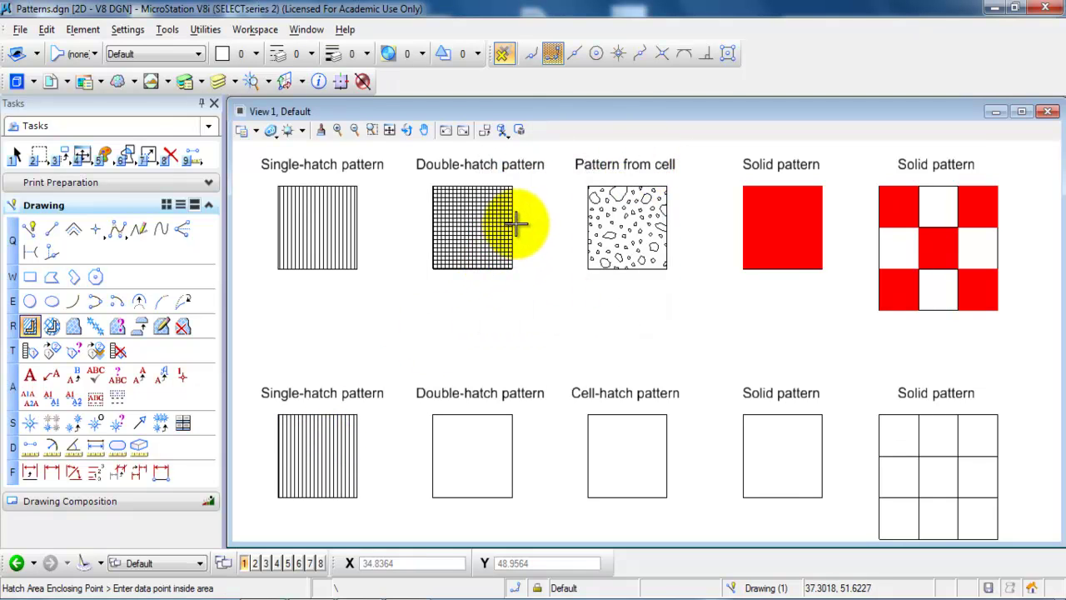
Fill the lower Double-hatch box with a crosshatch at angles 100 and 0, spacing 0.0500.
{"action": "left_click", "coordinate": [51, 327]}
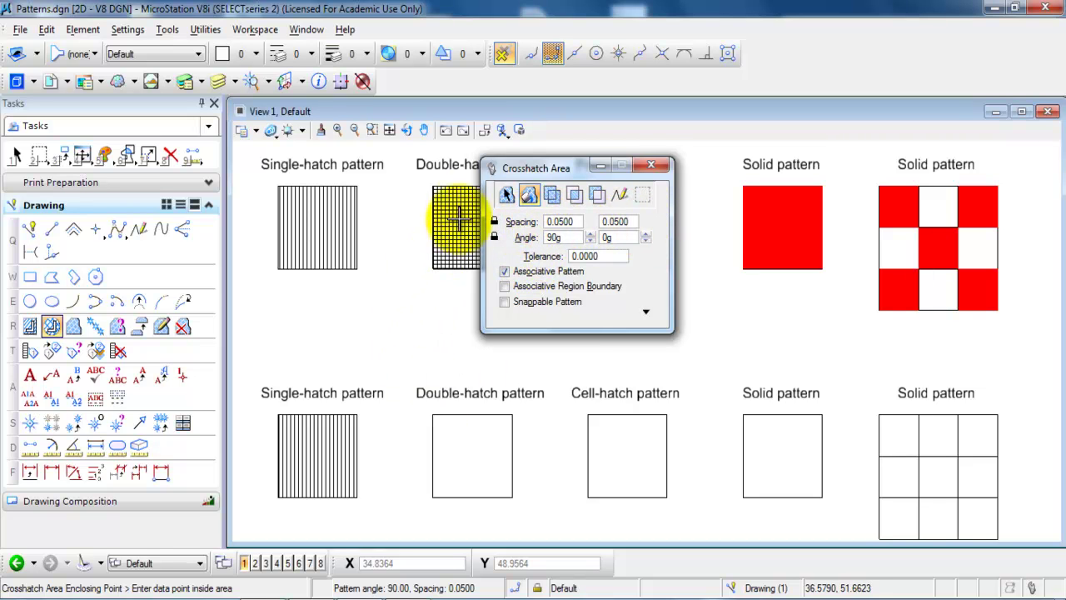
{"action": "right_click", "coordinate": [492, 170]}
{"action": "left_click", "coordinate": [551, 166]}
{"action": "left_click_drag", "start_coordinate": [552, 168], "coordinate": [587, 172]}
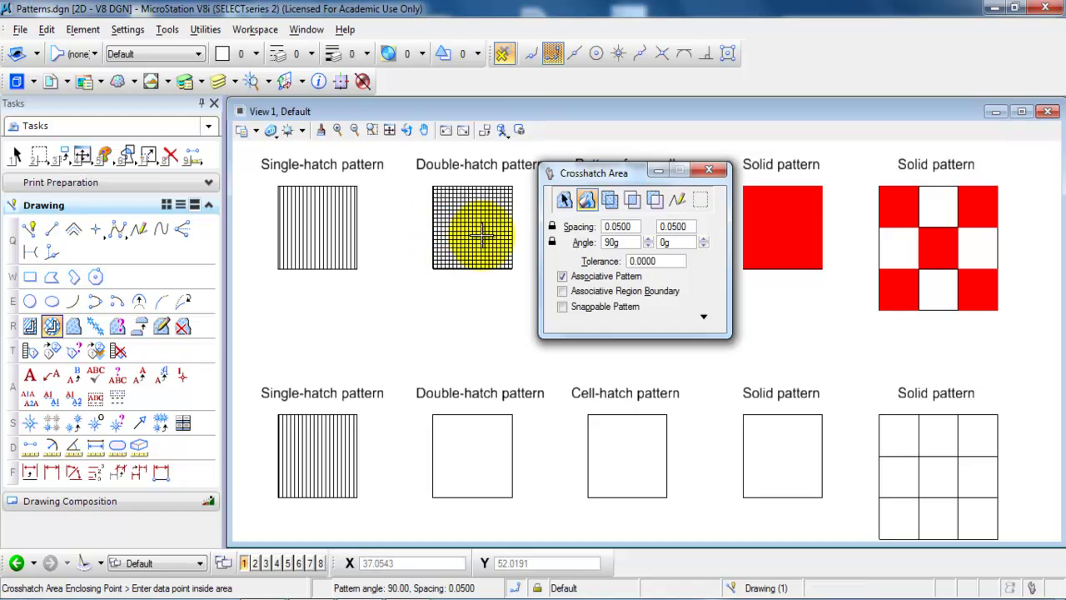
{"action": "left_click", "coordinate": [593, 243]}
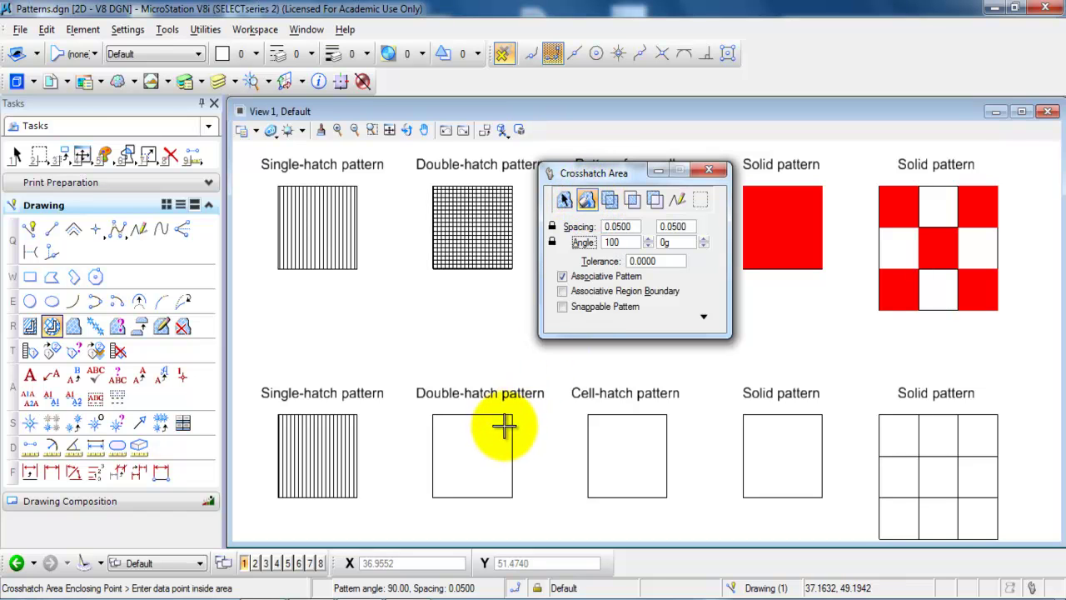
{"action": "left_click", "coordinate": [485, 444]}
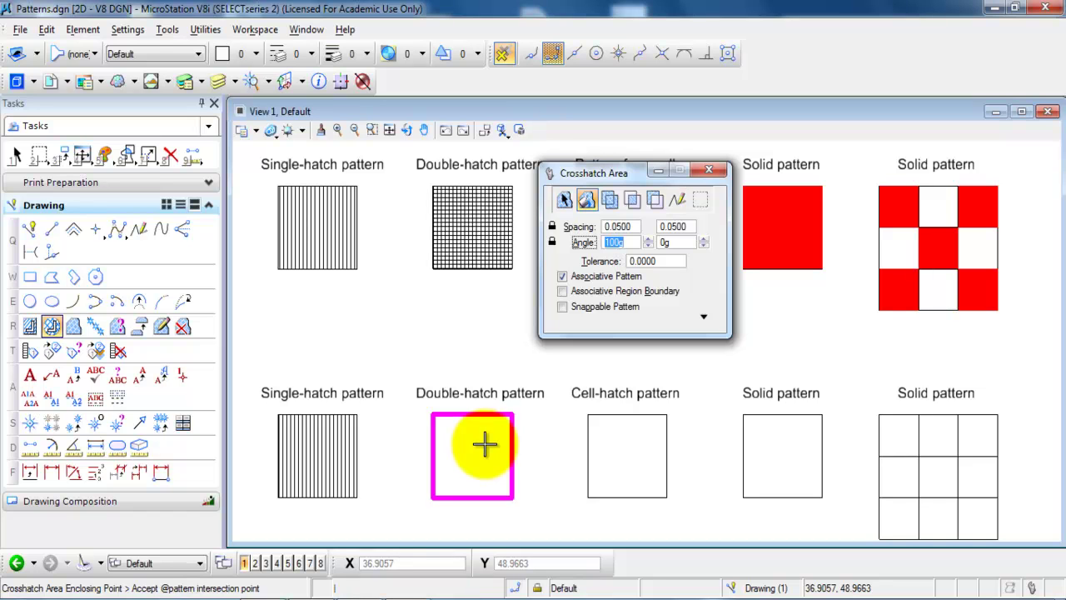
{"action": "left_click", "coordinate": [485, 444]}
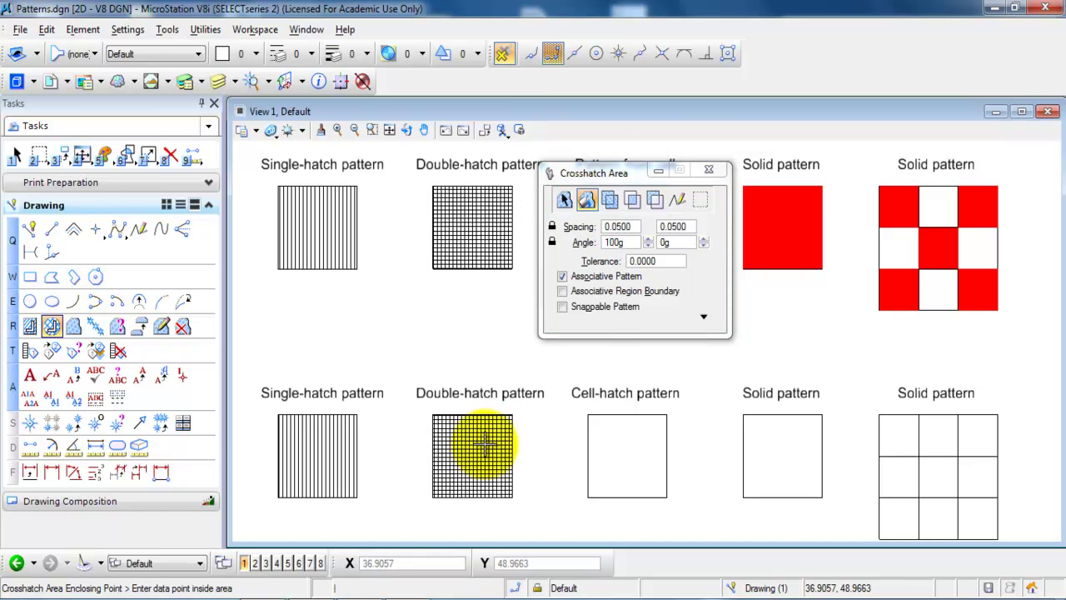
{"action": "left_click", "coordinate": [707, 170]}
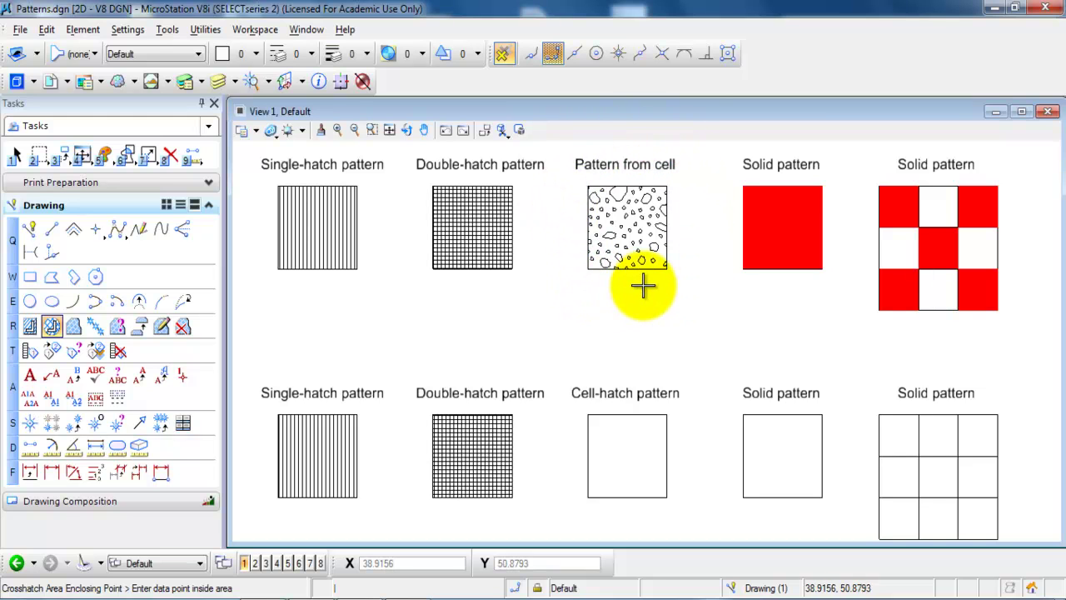
Start the Pattern Area tool with a From Cell pattern definition using STEN.
{"action": "left_click", "coordinate": [74, 326]}
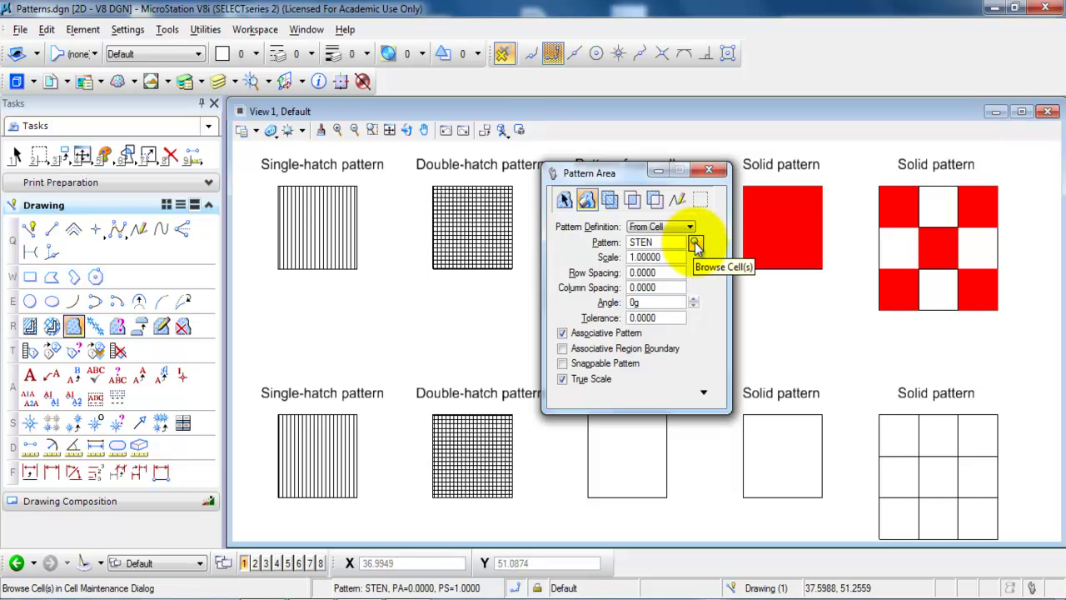
Browse the pattern cells and detach the sxpattrn.cel cell library.
{"action": "left_click", "coordinate": [695, 242]}
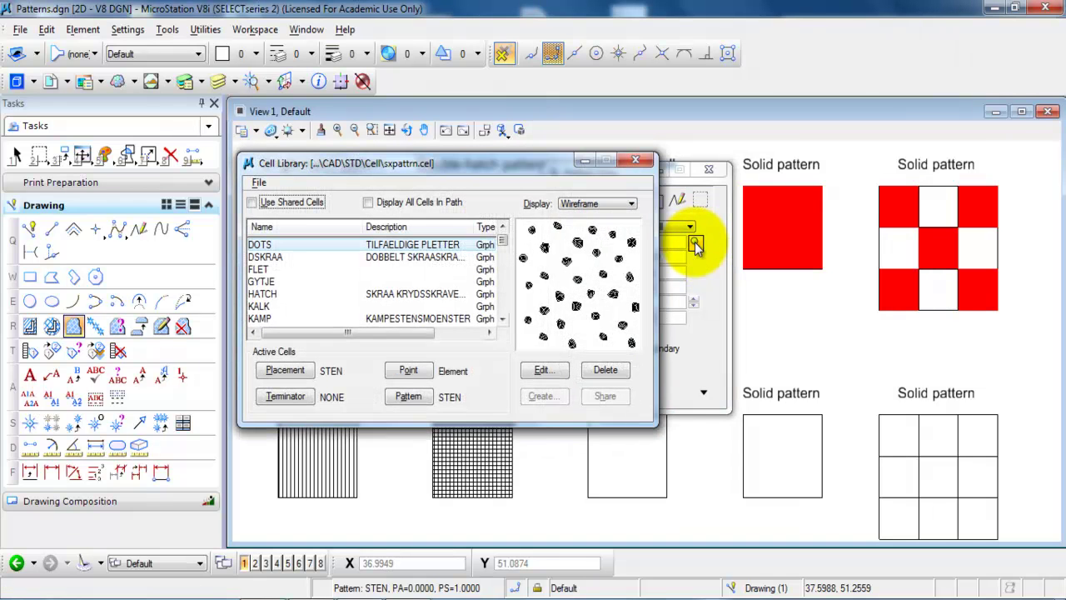
{"action": "left_click", "coordinate": [259, 182]}
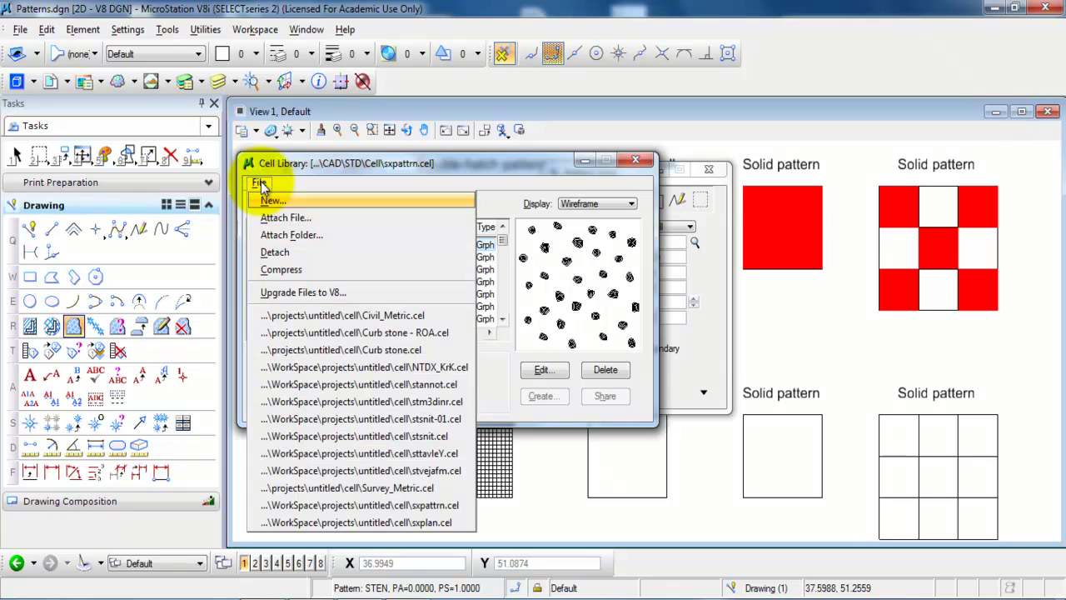
{"action": "left_click", "coordinate": [296, 251]}
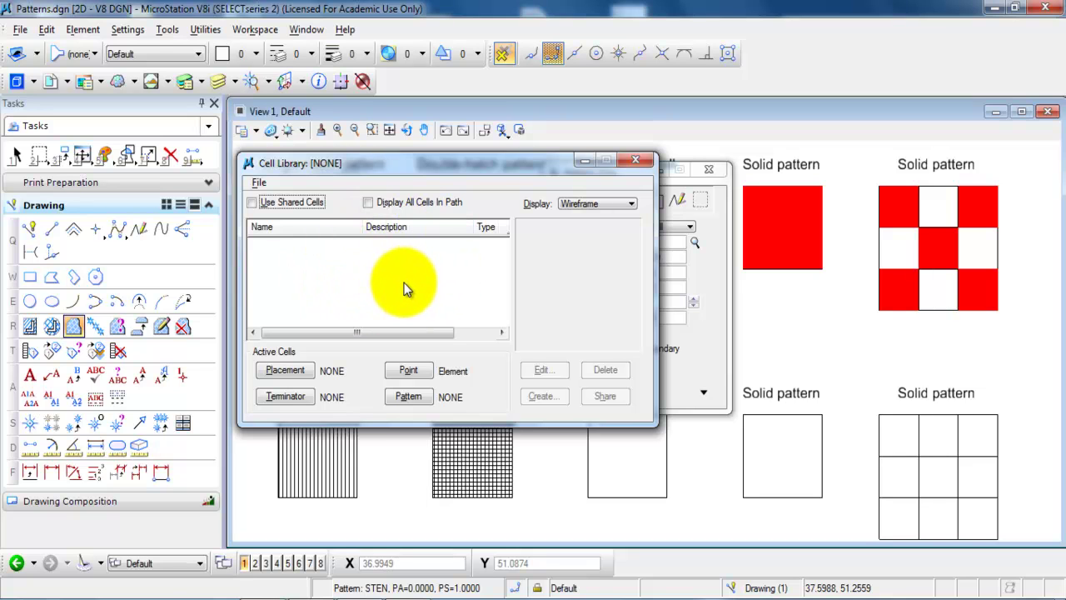
{"action": "left_click", "coordinate": [259, 185]}
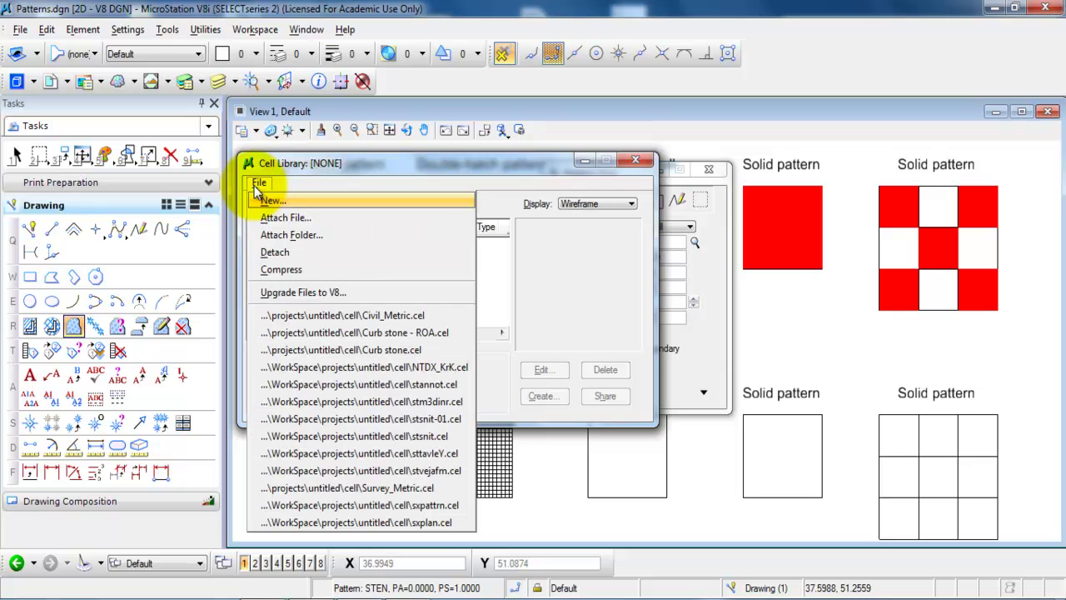
Reattach the sxpattrn.cel cell library from the CAD\STD\Cell folder.
{"action": "left_click", "coordinate": [299, 219]}
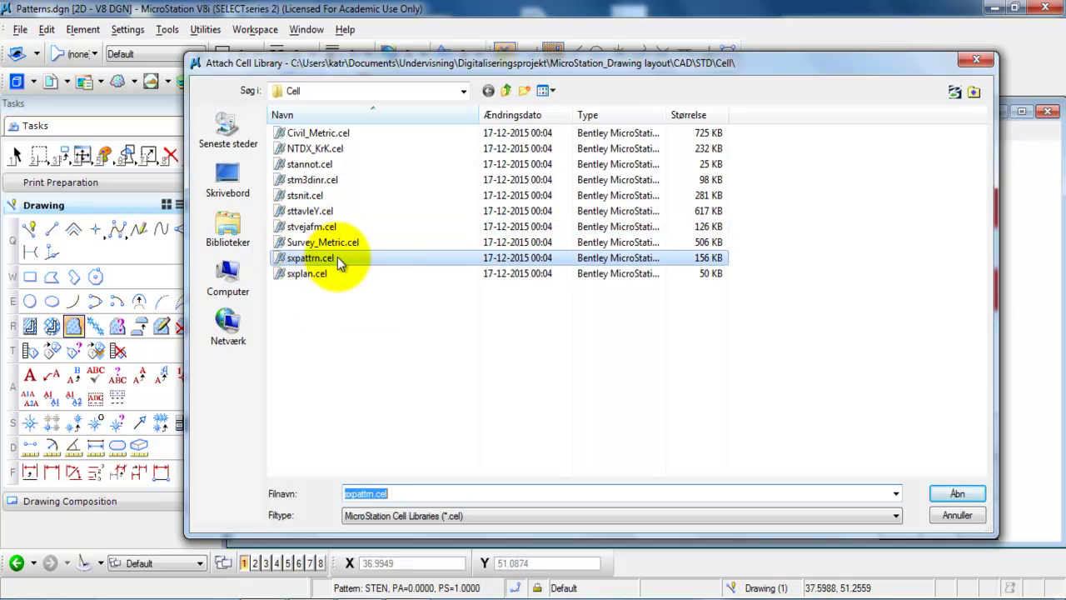
{"action": "left_click", "coordinate": [282, 262]}
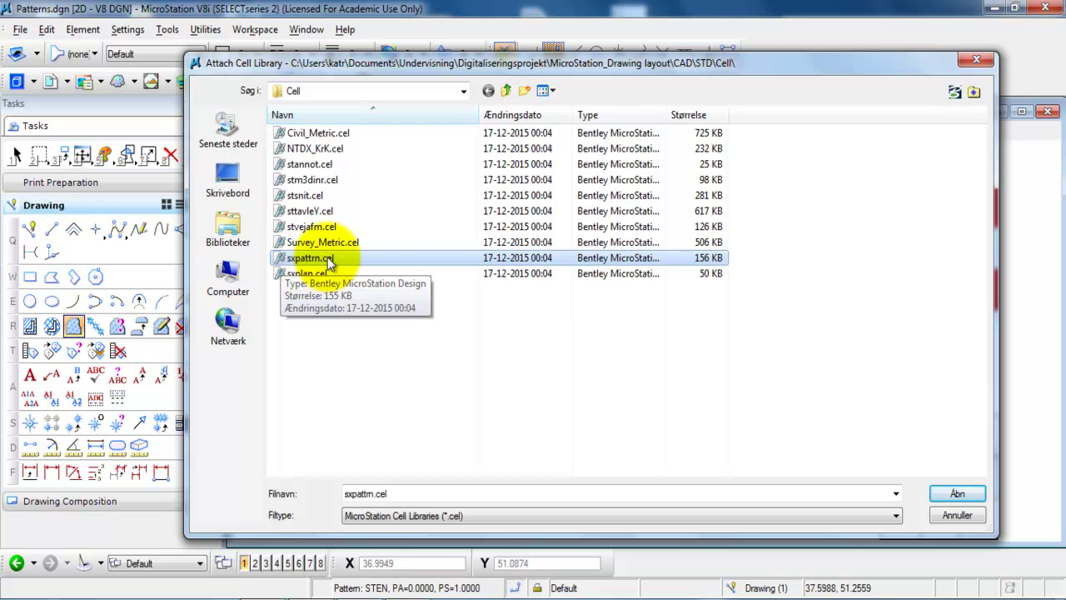
{"action": "left_click", "coordinate": [507, 91]}
{"action": "left_click", "coordinate": [507, 90]}
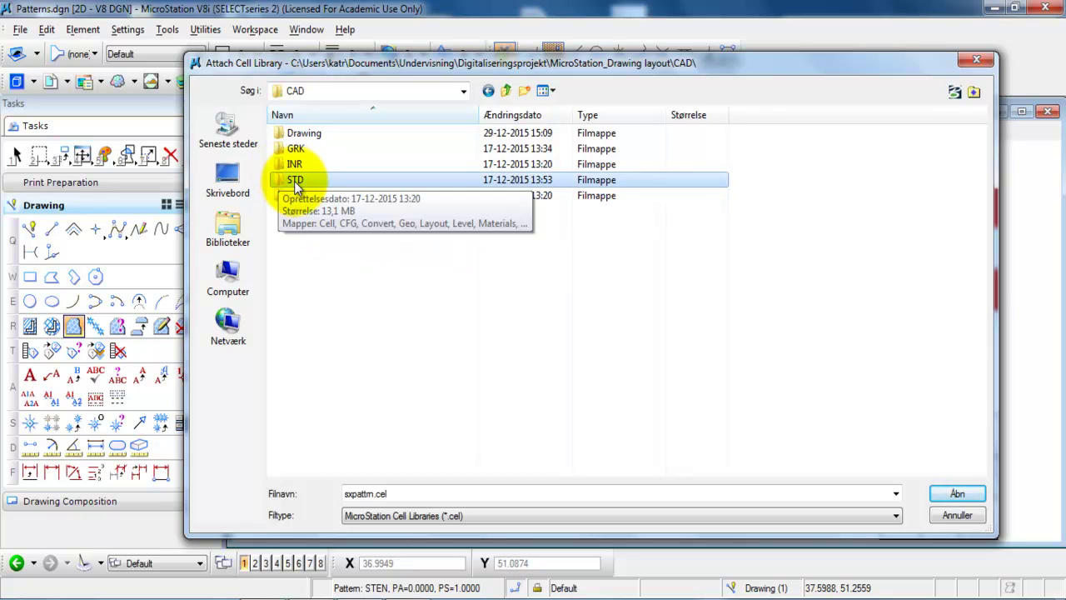
{"action": "double_click", "coordinate": [294, 181]}
{"action": "double_click", "coordinate": [290, 136]}
{"action": "left_click", "coordinate": [318, 262]}
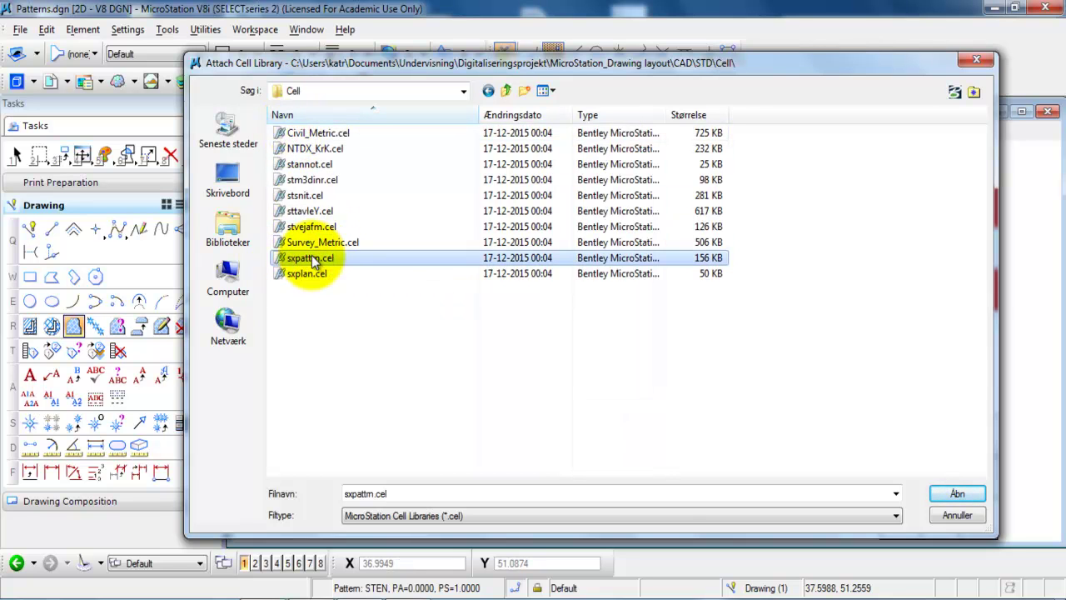
{"action": "left_click", "coordinate": [941, 495]}
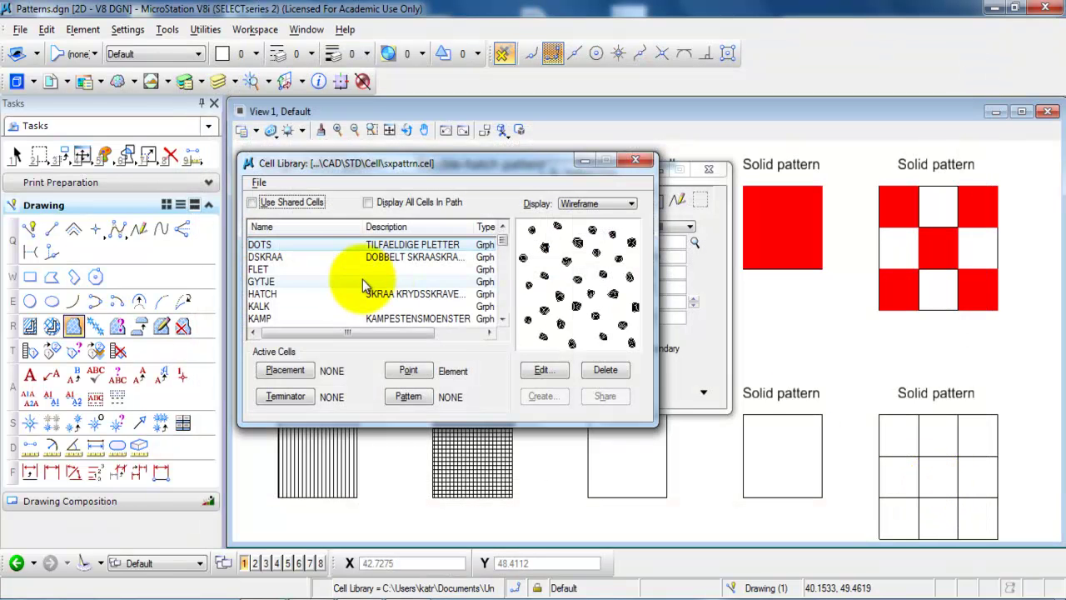
Make the STEN stone cell both the active placement cell and the active pattern.
{"action": "left_click", "coordinate": [291, 255]}
{"action": "scroll", "coordinate": [291, 265], "scroll_direction": "down", "scroll_amount": 1}
{"action": "left_click", "coordinate": [287, 269]}
{"action": "left_click", "coordinate": [279, 294]}
{"action": "scroll", "coordinate": [278, 297], "scroll_direction": "down", "scroll_amount": 3}
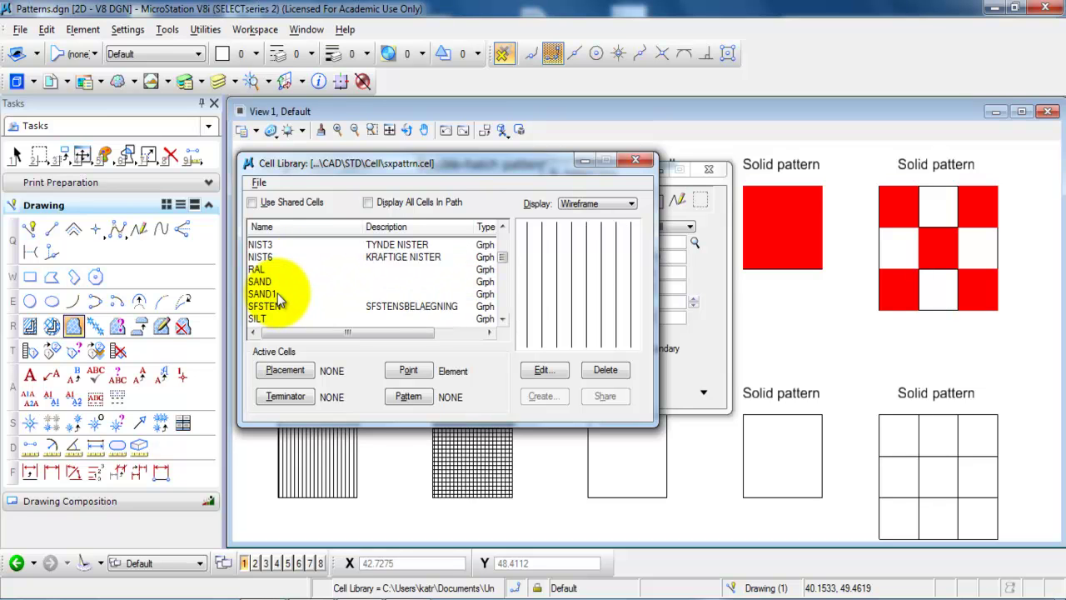
{"action": "scroll", "coordinate": [278, 298], "scroll_direction": "down", "scroll_amount": 3}
{"action": "left_click", "coordinate": [279, 270]}
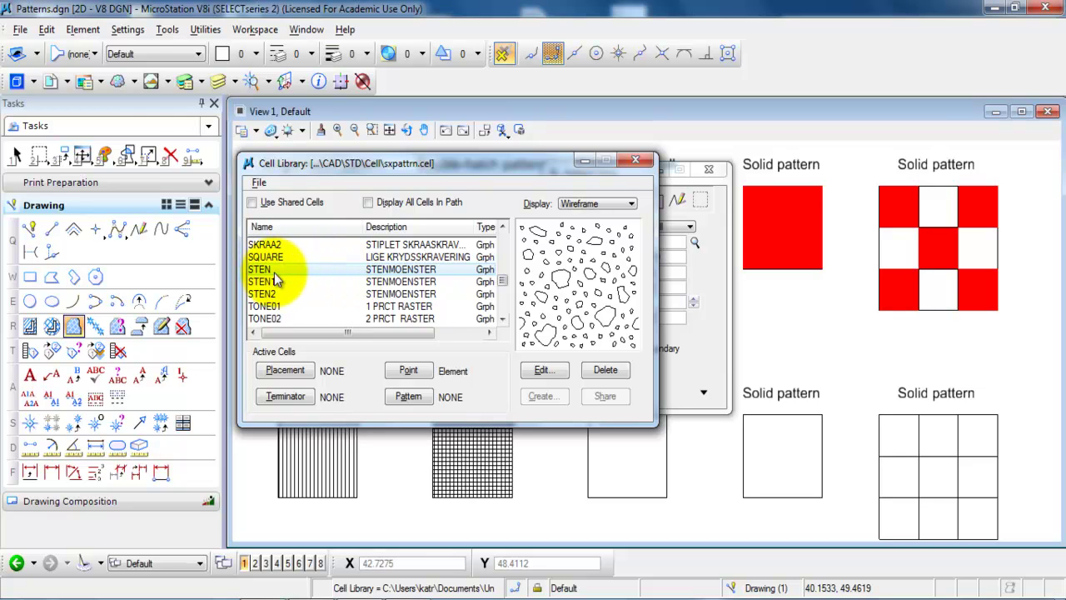
{"action": "double_click", "coordinate": [269, 268]}
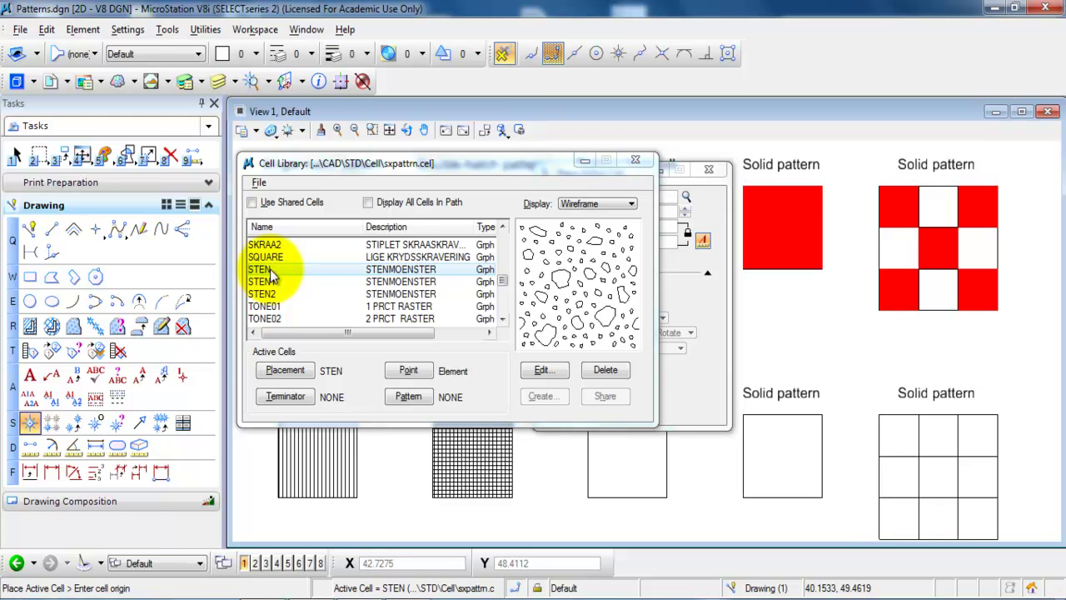
{"action": "left_click", "coordinate": [408, 398]}
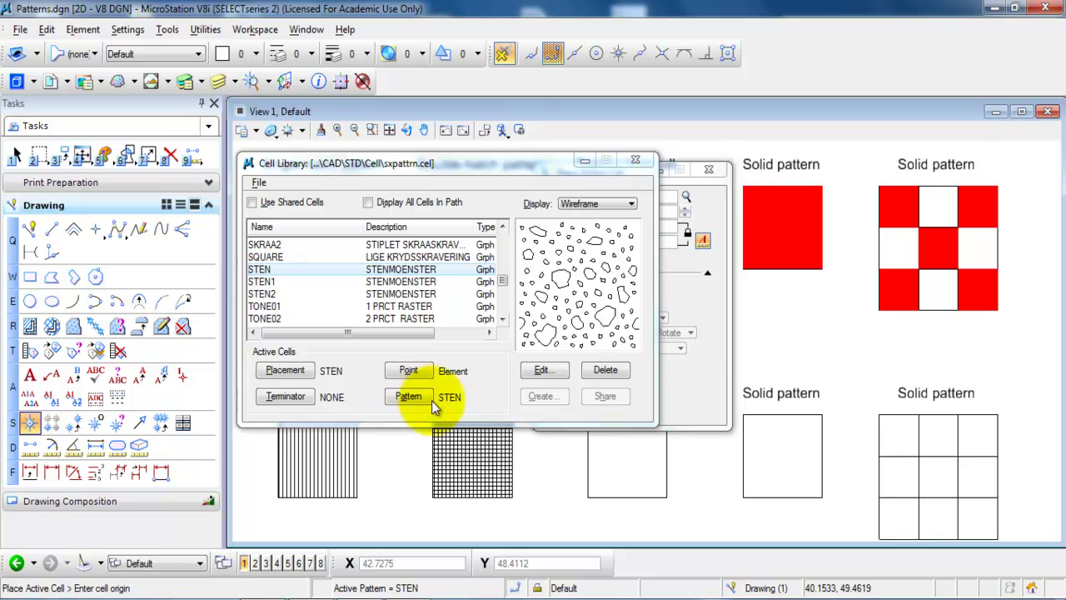
{"action": "left_click", "coordinate": [636, 163]}
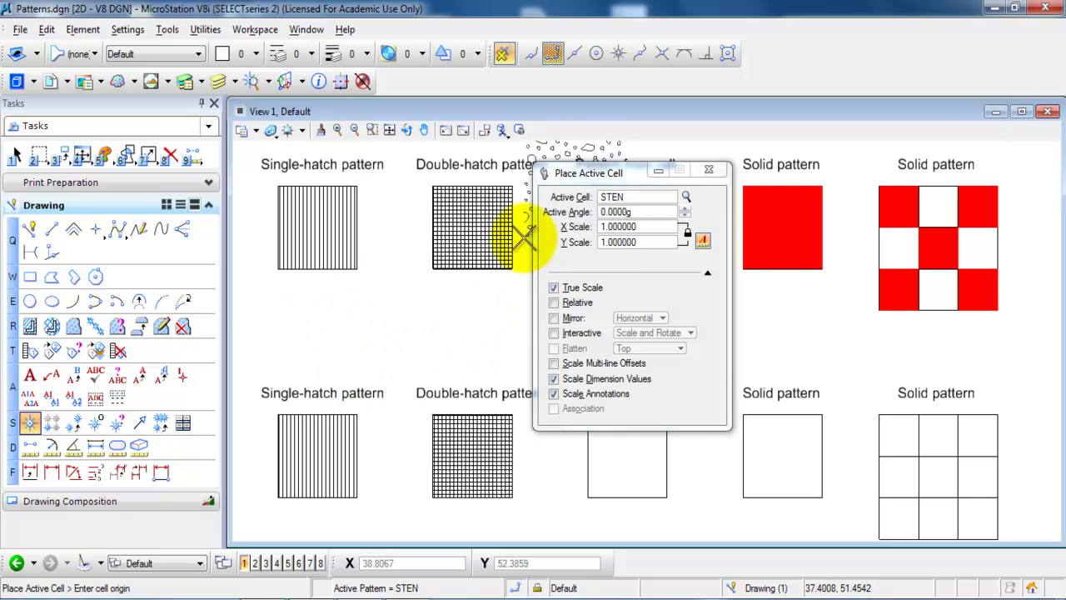
Flood-fill the empty lower cell-hatch box with the STEN stone pattern.
{"action": "left_click", "coordinate": [73, 328]}
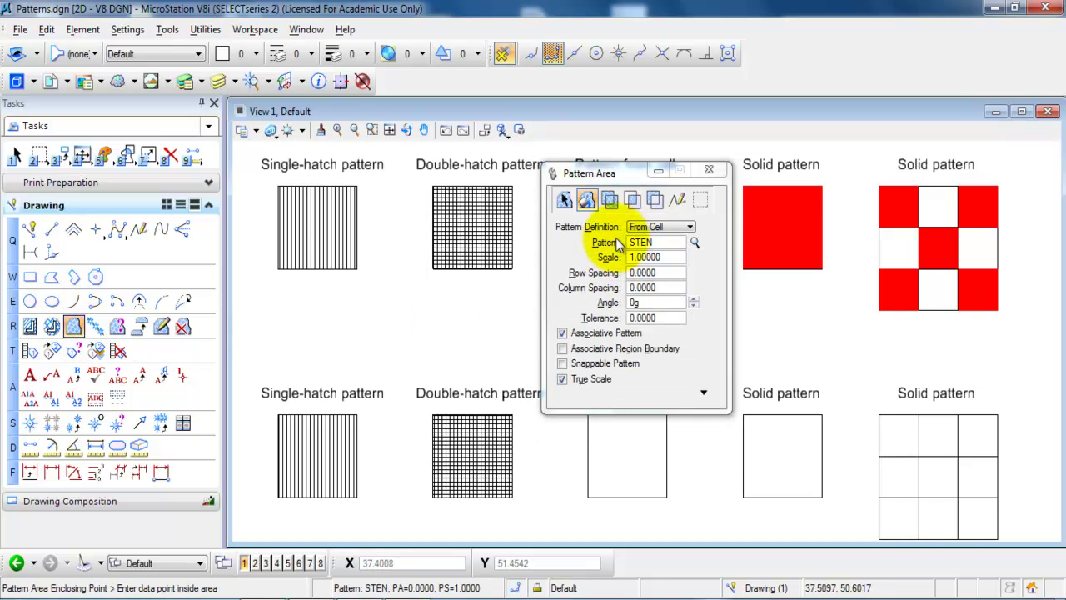
{"action": "left_click", "coordinate": [587, 202]}
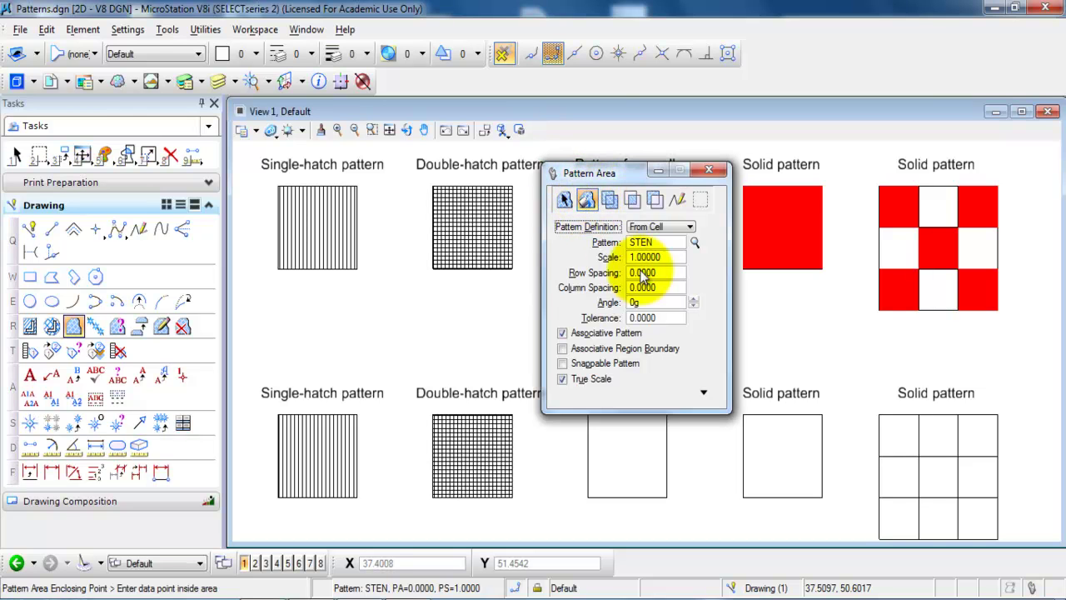
{"action": "left_click", "coordinate": [628, 446]}
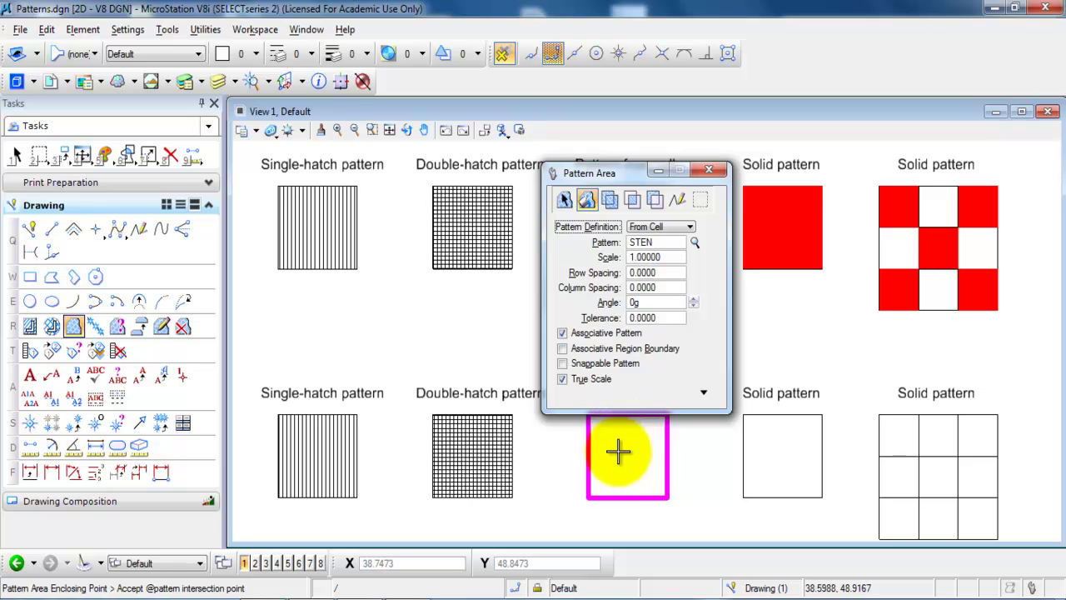
{"action": "left_click", "coordinate": [627, 450]}
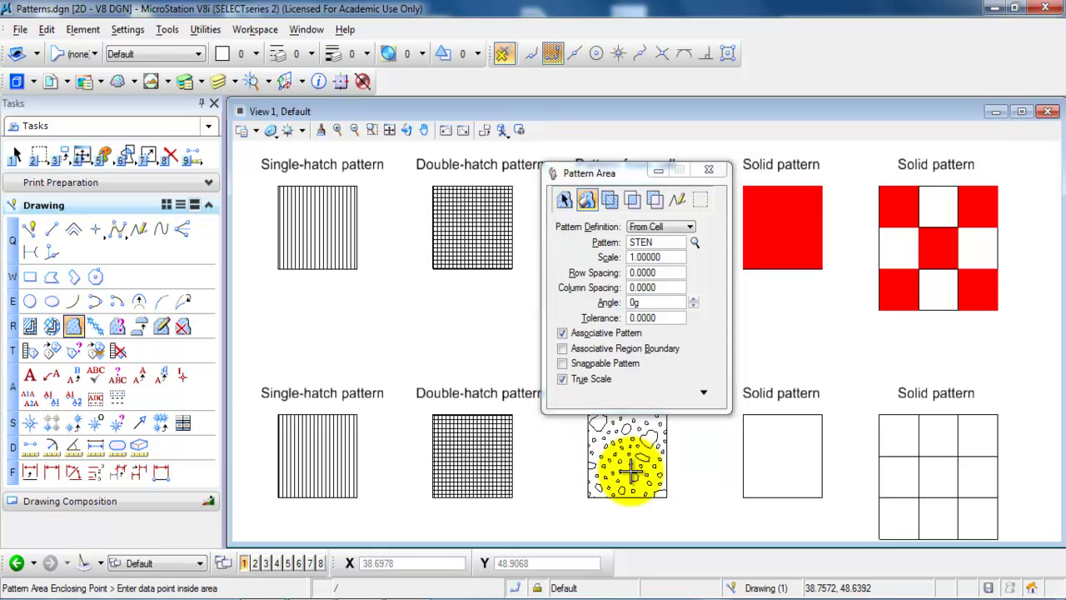
{"action": "mouse_move", "coordinate": [634, 471]}
{"action": "middle_mouse_down"}
{"action": "mouse_move", "coordinate": [523, 475]}
{"action": "mouse_move", "coordinate": [464, 452]}
{"action": "middle_mouse_up"}
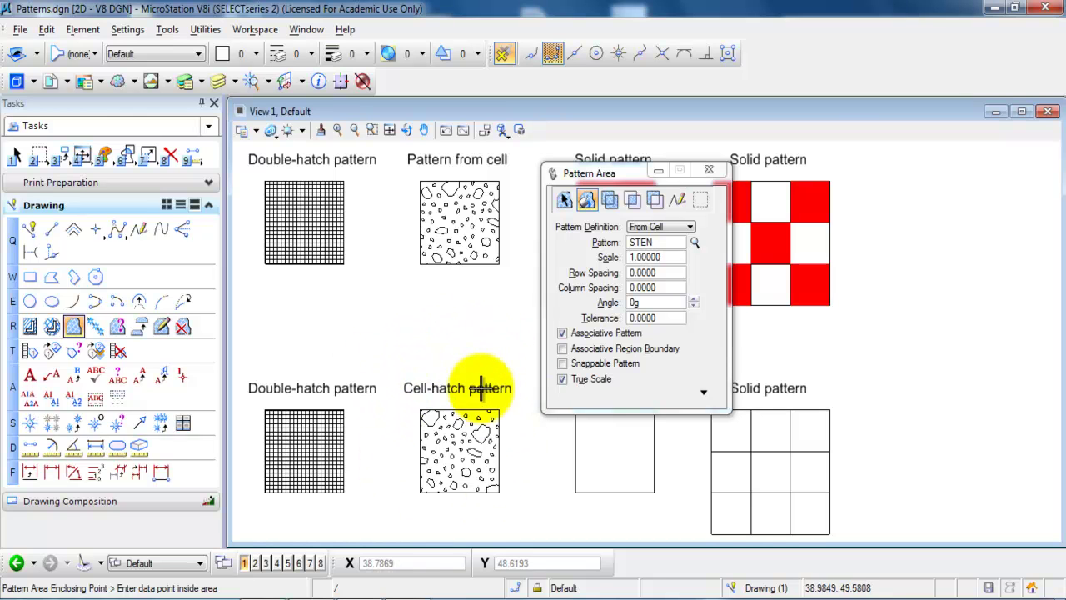
Place an opaque solid block with red fill color 1 over the lower Solid square.
{"action": "left_click", "coordinate": [722, 173]}
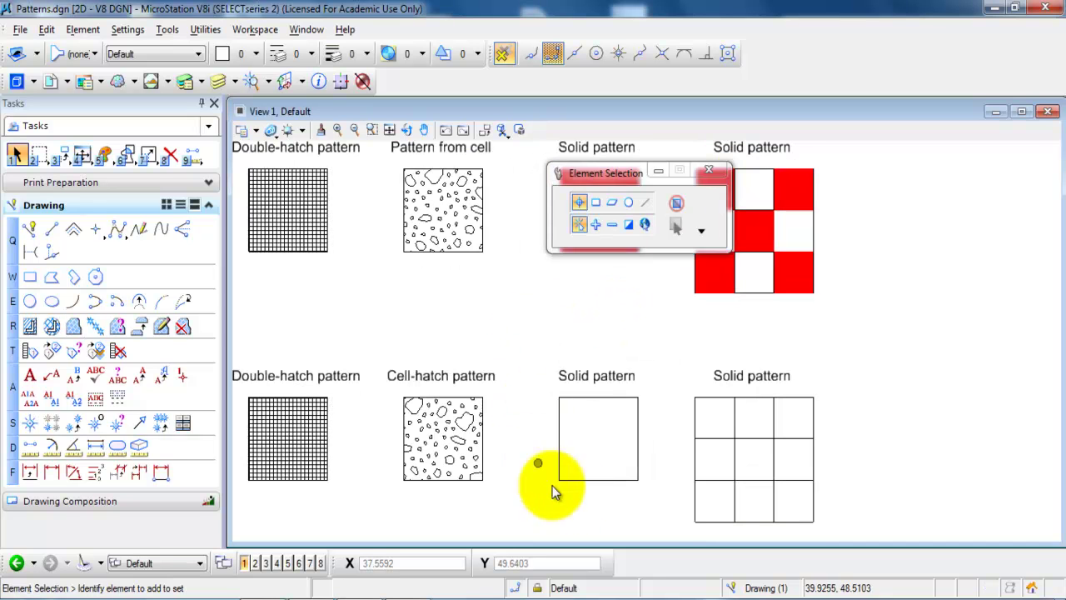
{"action": "left_click", "coordinate": [31, 278]}
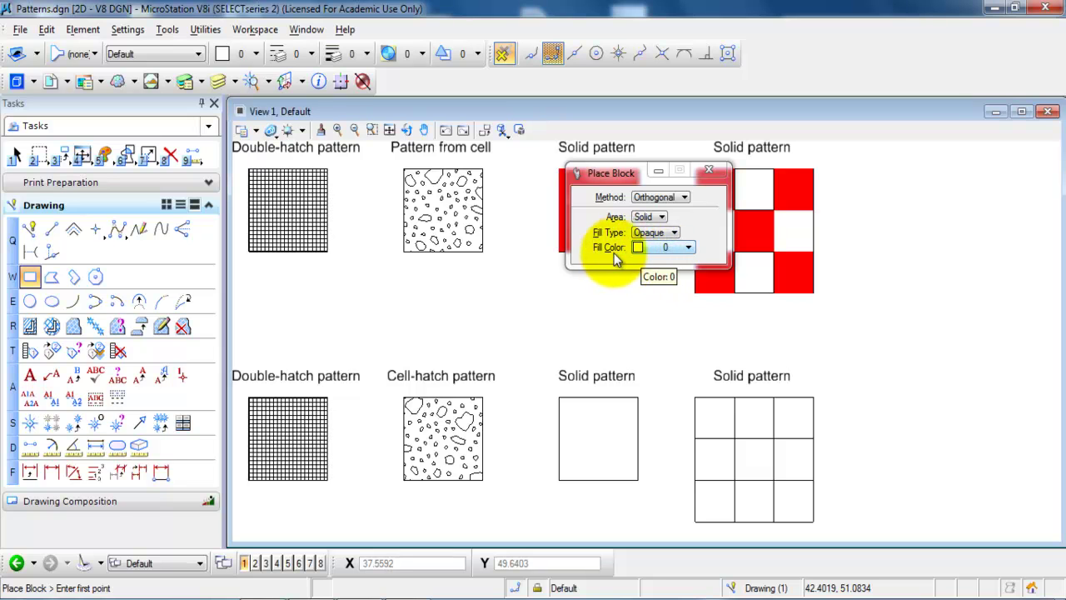
{"action": "left_click", "coordinate": [664, 246]}
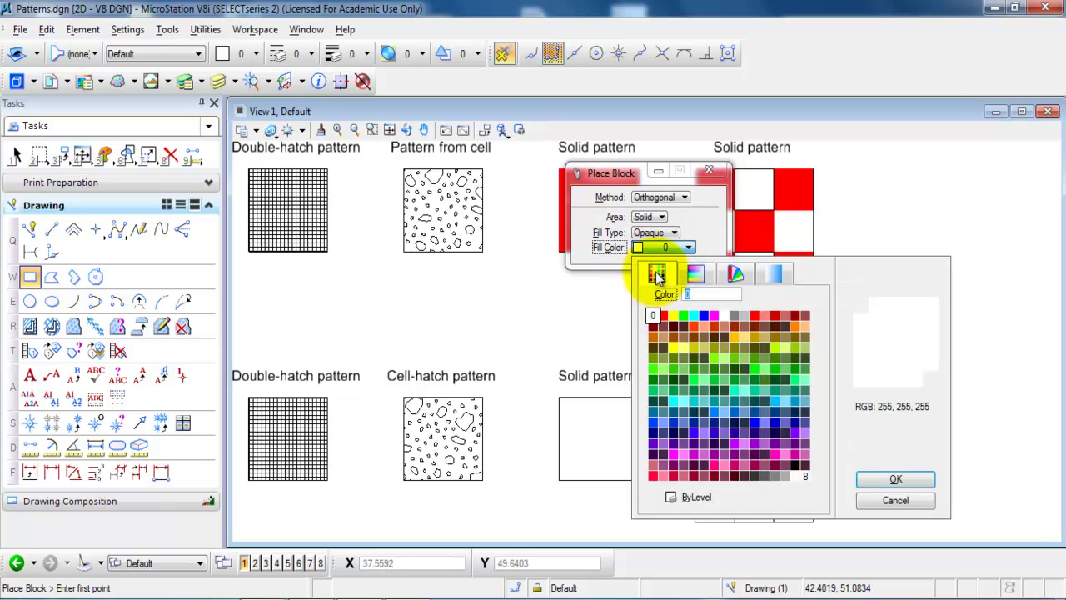
{"action": "left_click", "coordinate": [664, 316]}
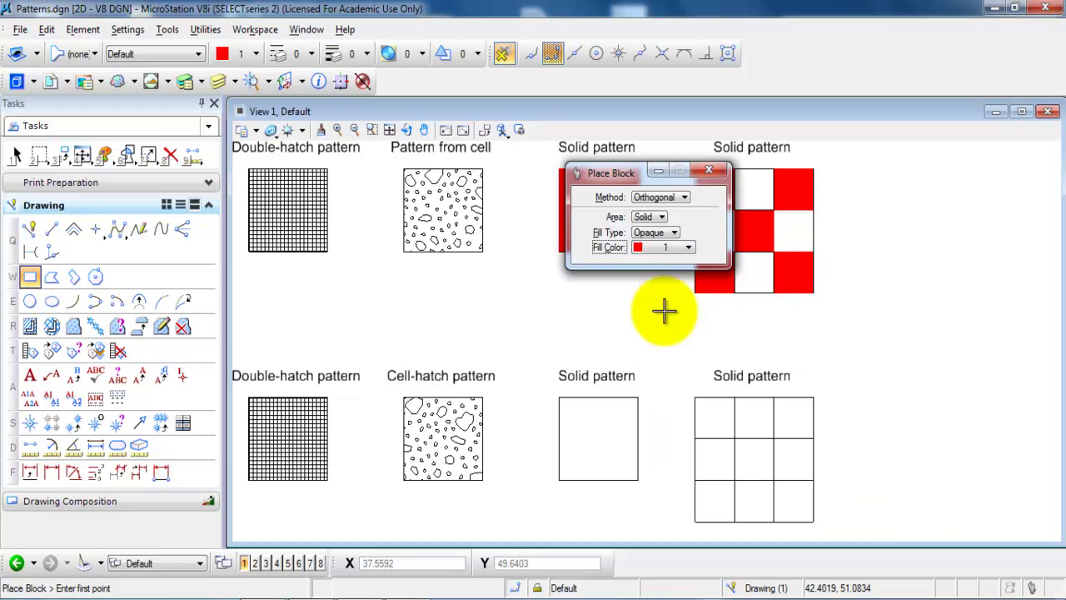
{"action": "left_click", "coordinate": [559, 399]}
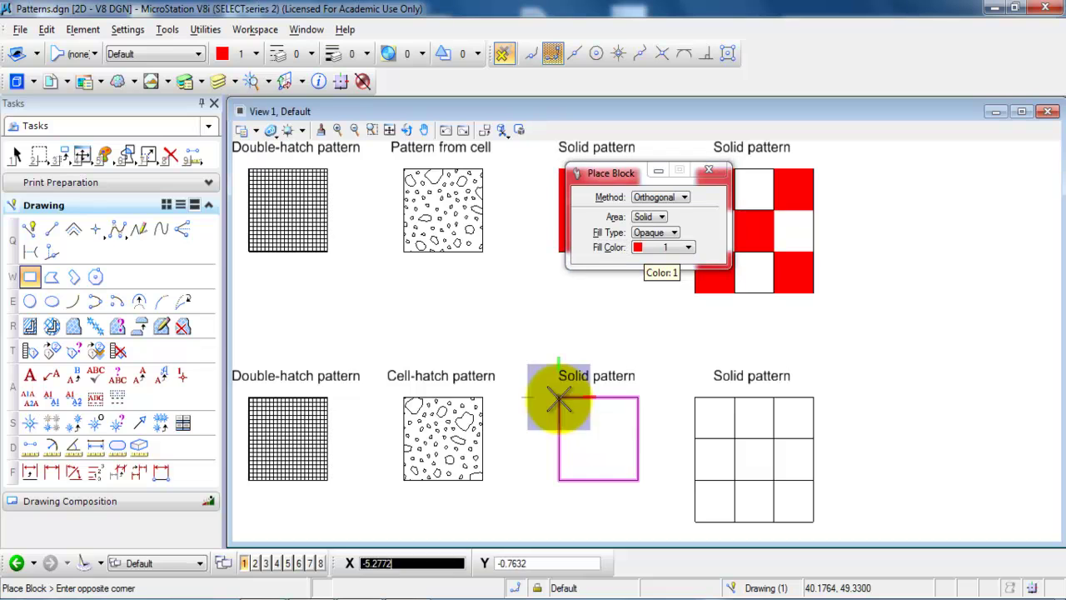
{"action": "left_click", "coordinate": [638, 480]}
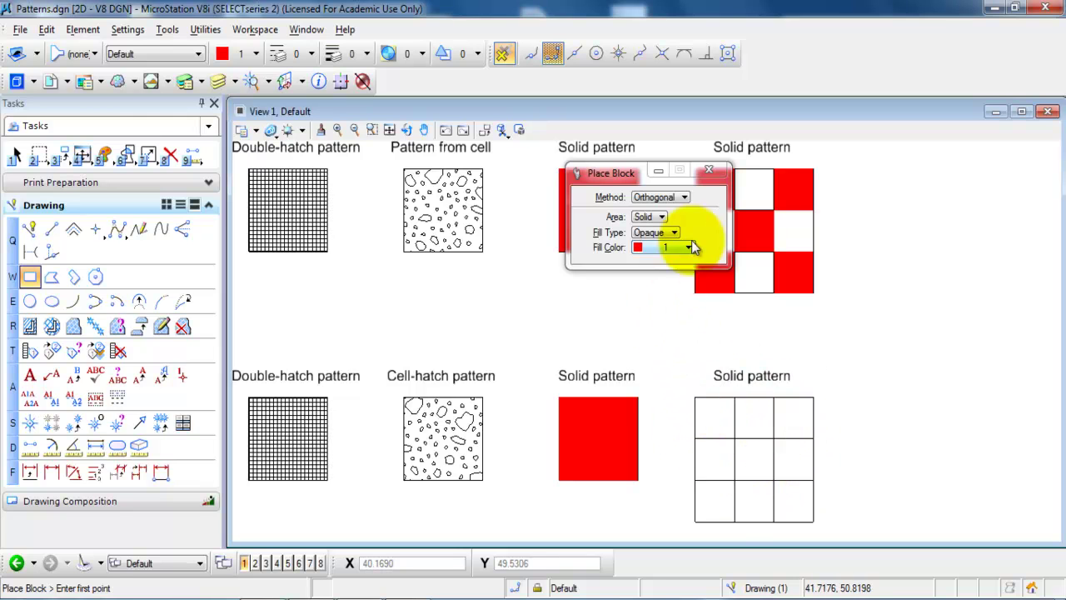
{"action": "left_click", "coordinate": [709, 170]}
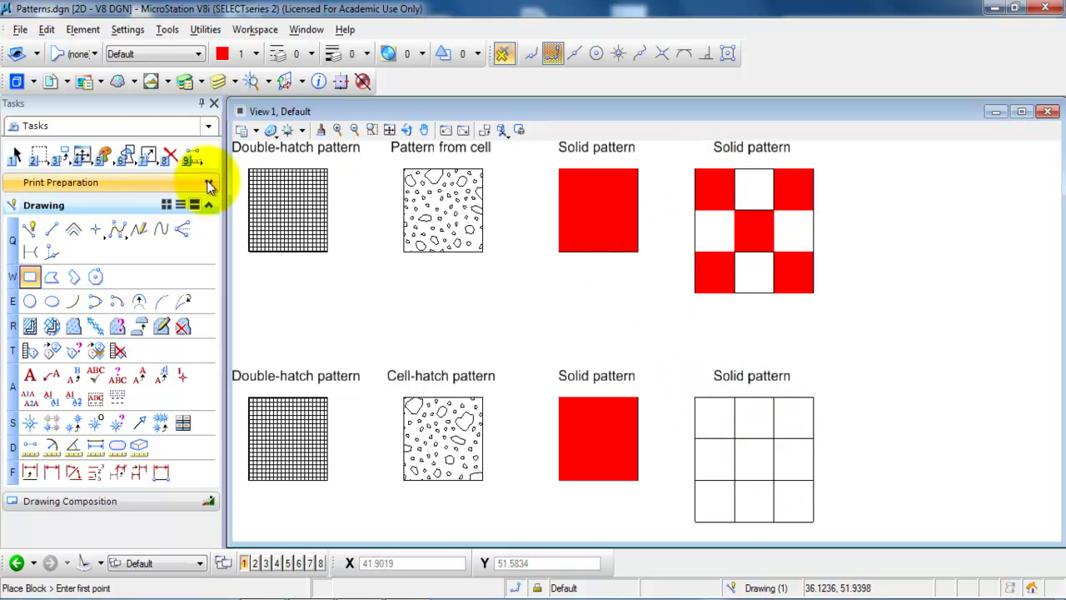
Create regions with Keep Original to fill the lower grid's corner and centre cells red.
{"action": "left_click", "coordinate": [125, 156]}
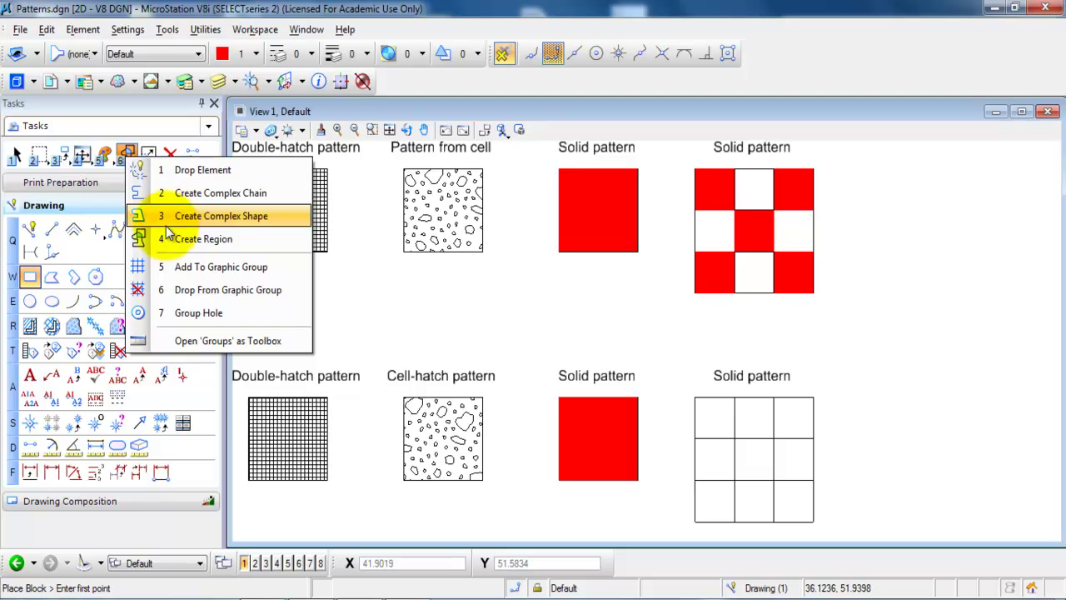
{"action": "left_click", "coordinate": [199, 240]}
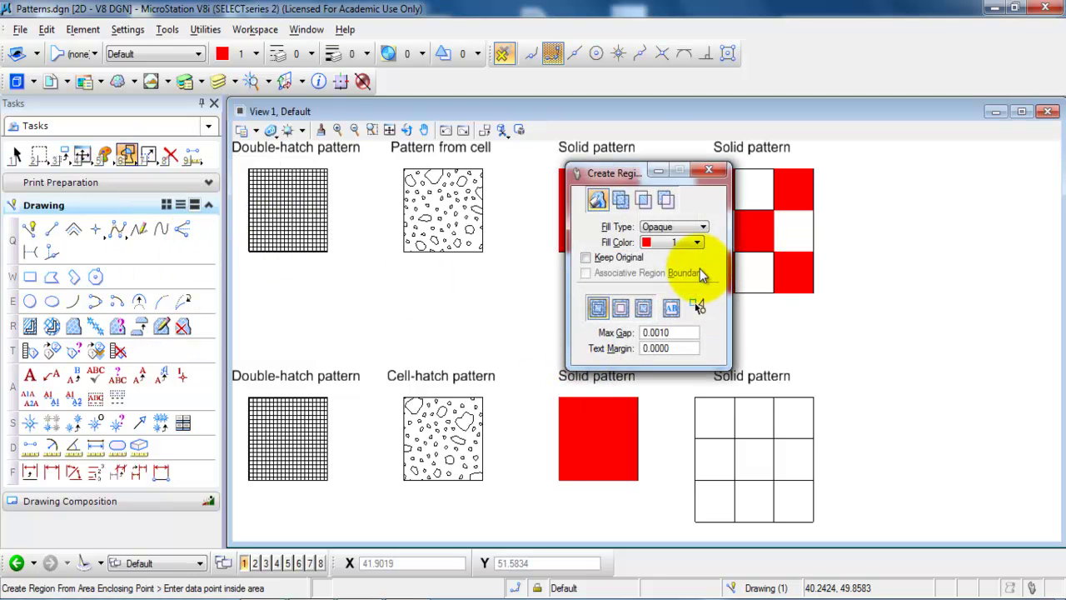
{"action": "left_click", "coordinate": [586, 259]}
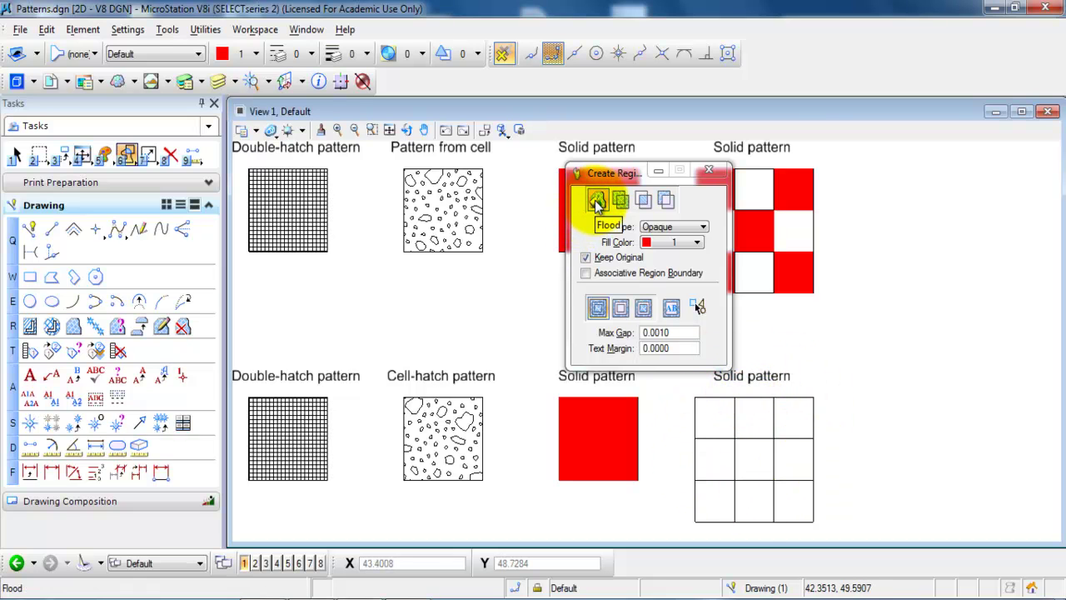
{"action": "left_click", "coordinate": [713, 417]}
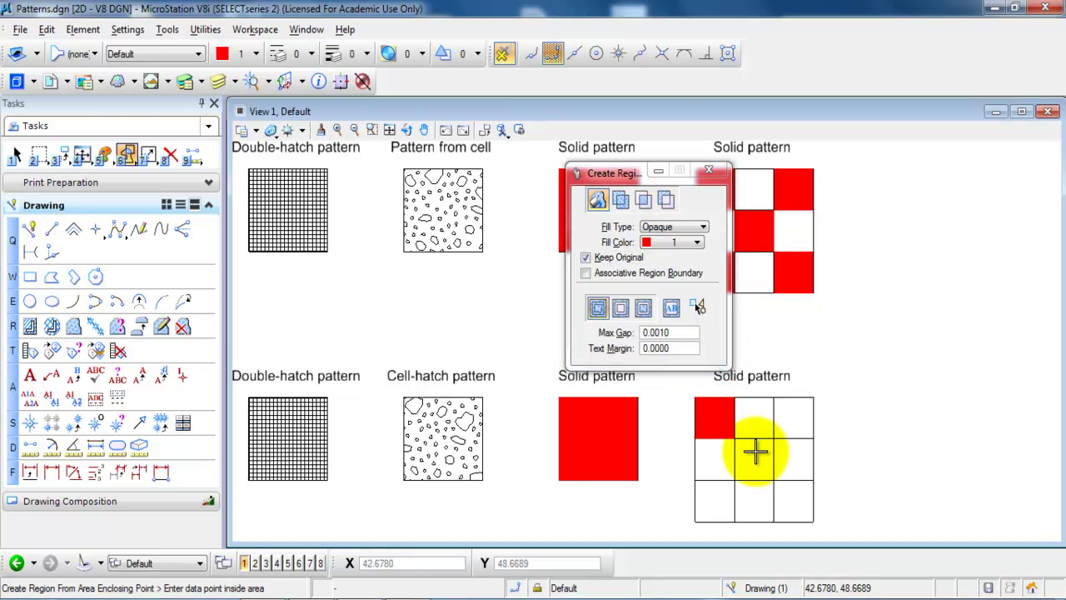
{"action": "left_click", "coordinate": [755, 454]}
{"action": "left_click", "coordinate": [795, 498]}
{"action": "left_click", "coordinate": [710, 505]}
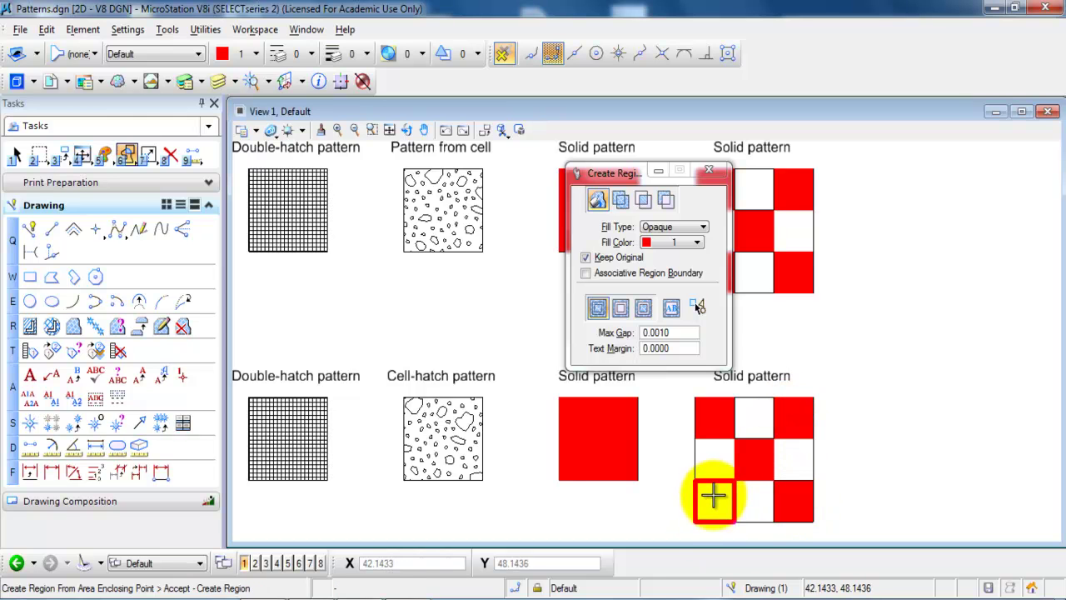
{"action": "left_click", "coordinate": [708, 498]}
{"action": "left_click", "coordinate": [709, 172]}
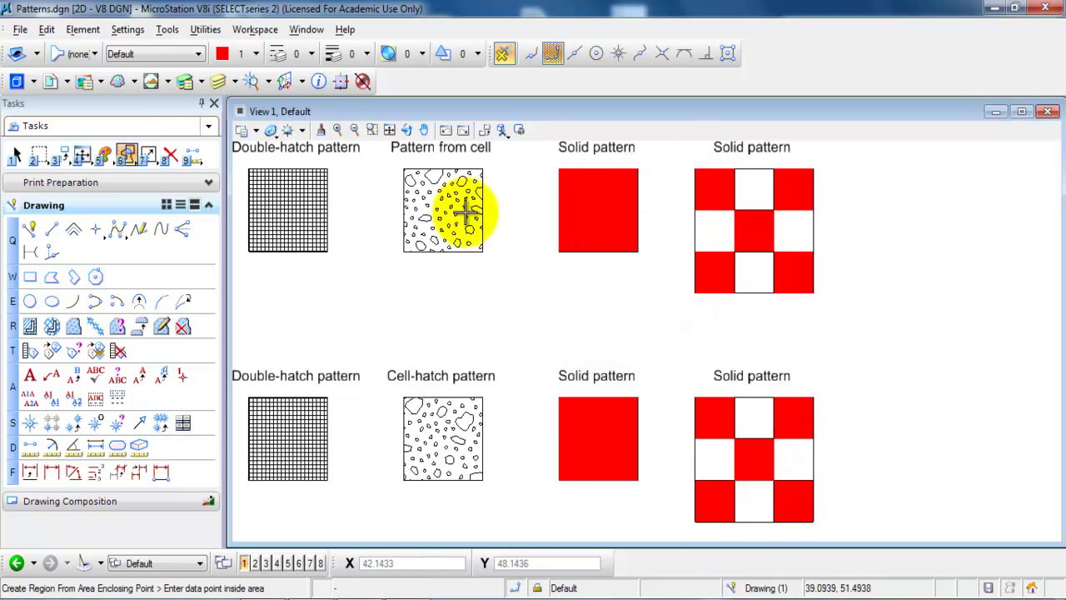
{"action": "left_click", "coordinate": [389, 130]}
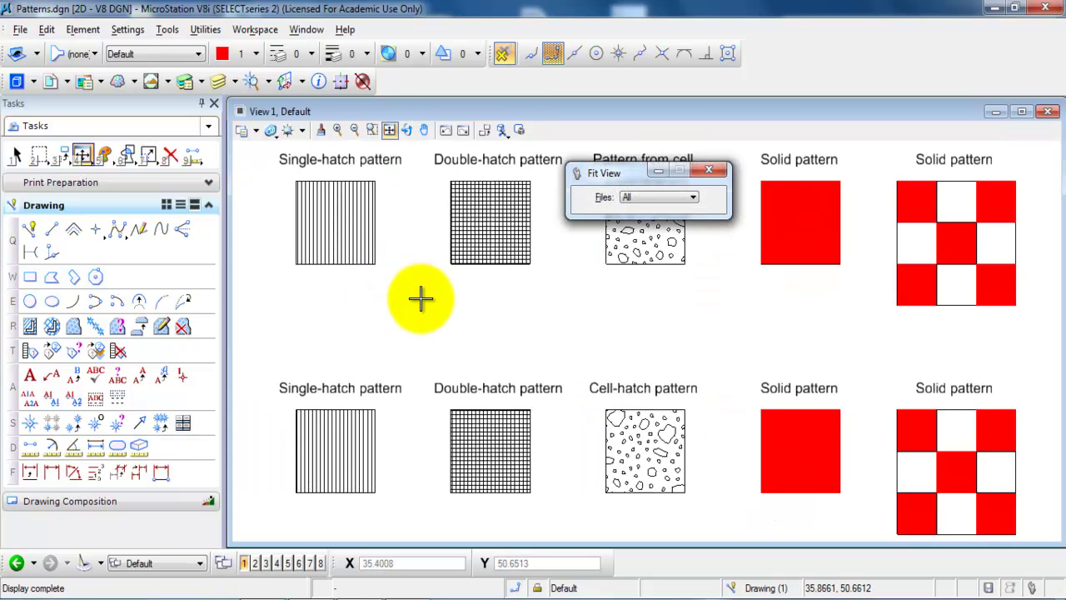